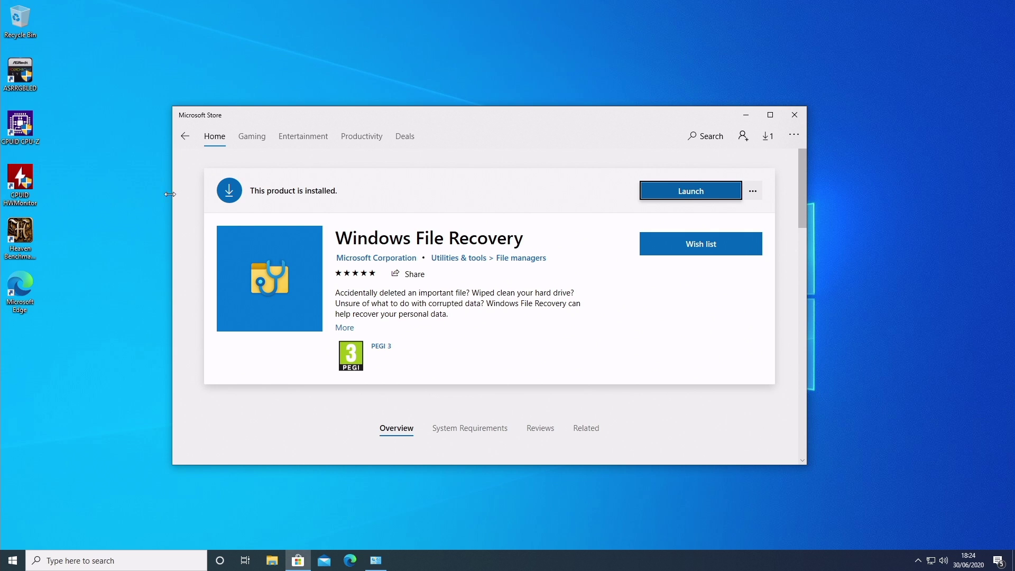
pyautogui.click(273, 562)
pyautogui.click(43, 190)
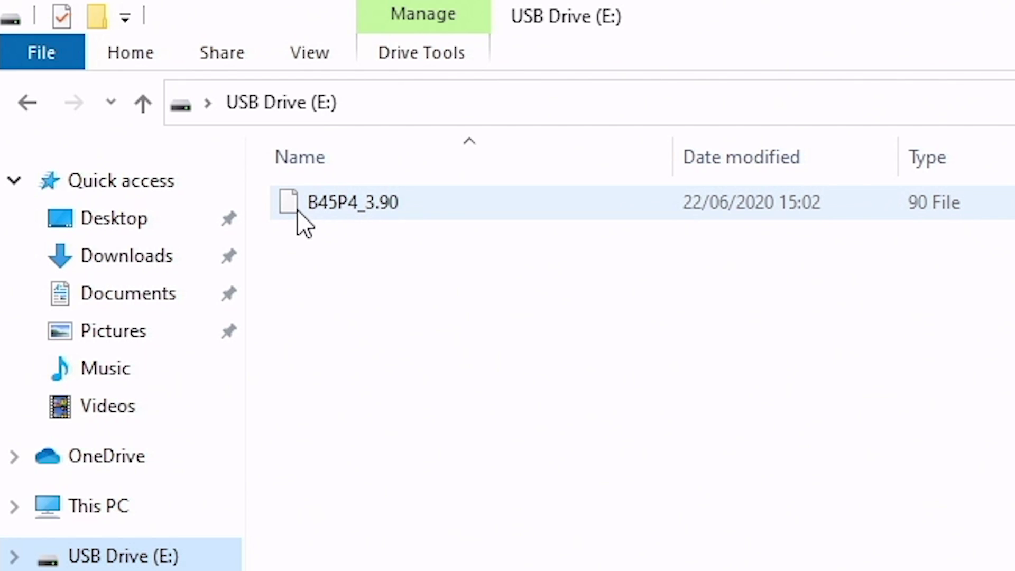
pyautogui.moveTo(349, 209)
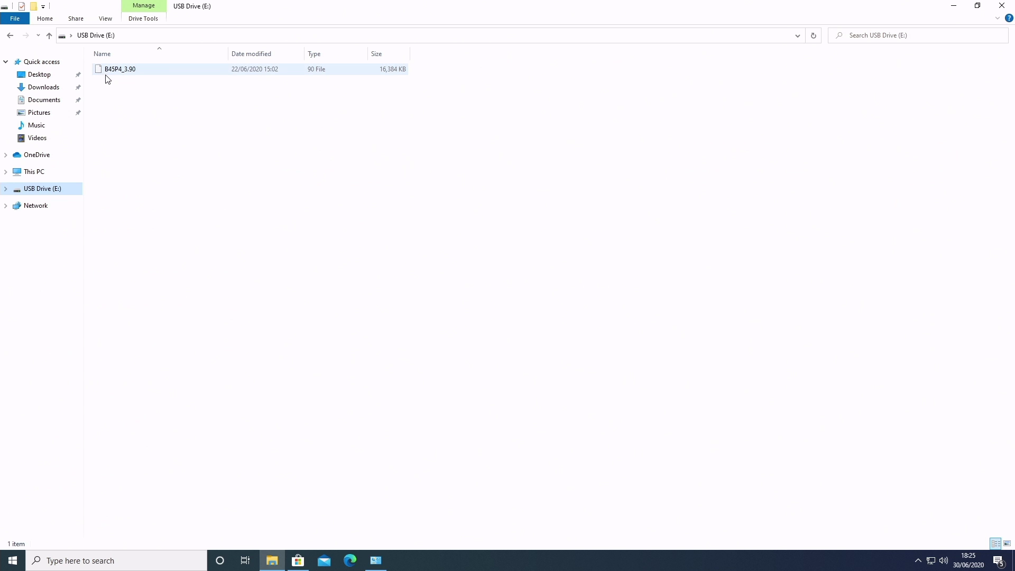
pyautogui.moveTo(112, 73)
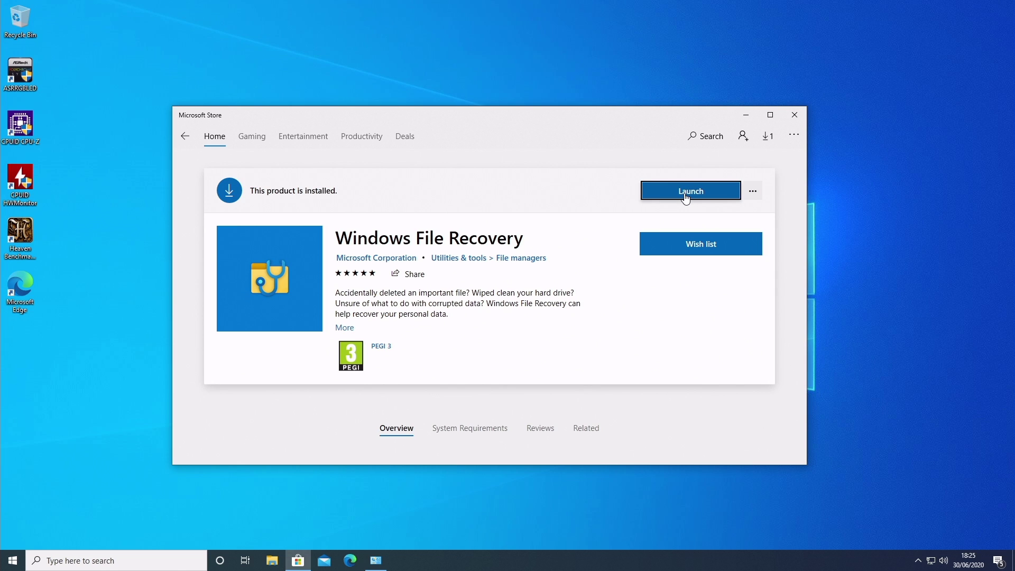
# Step: Launch Windows File Recovery as administrator and resize its Command Prompt window
pyautogui.click(686, 198)
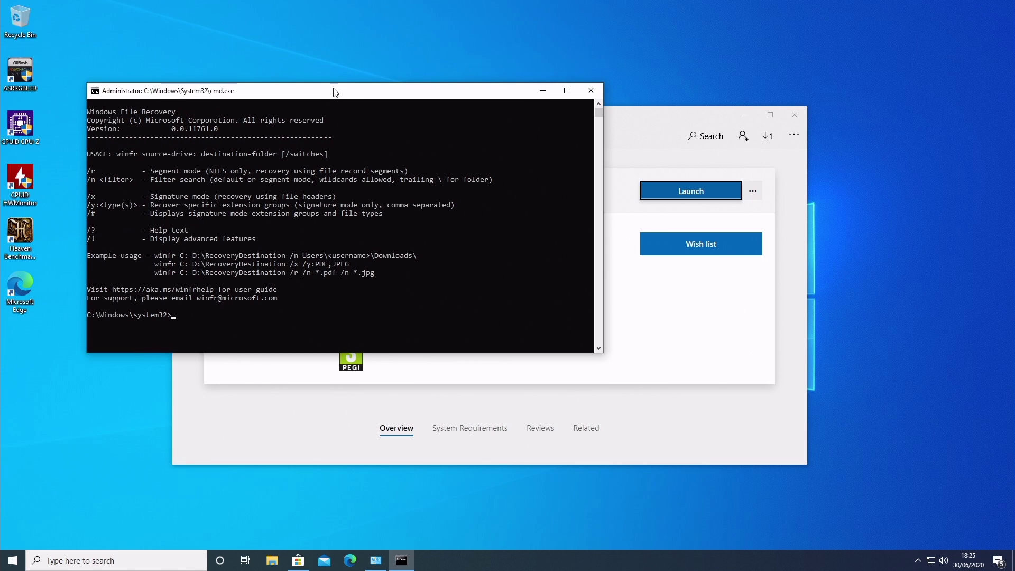
pyautogui.moveTo(338, 90); pyautogui.dragTo(510, 168)
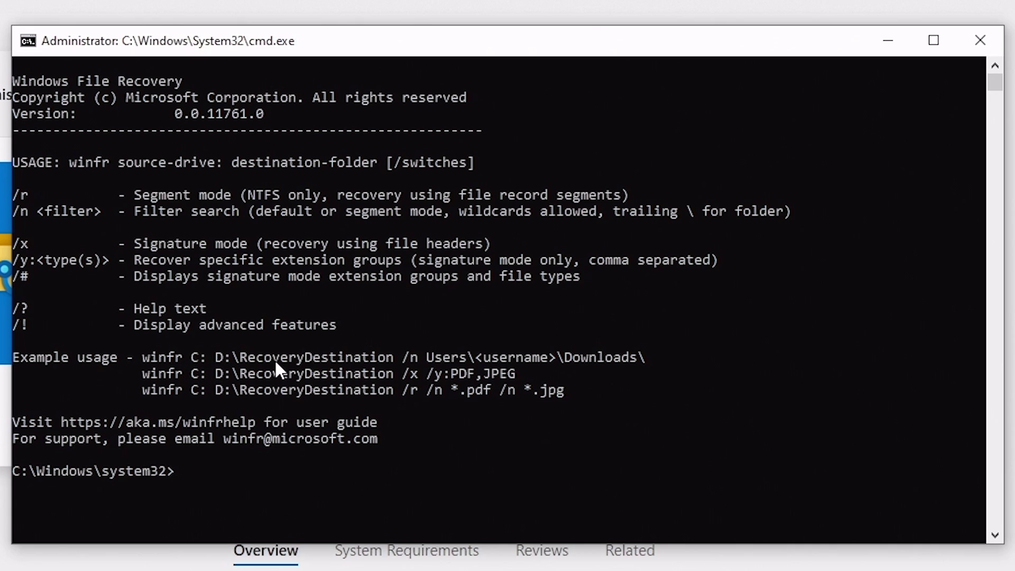
# Step: Run winfr E: C:\test /x, which fails with error 0x80070003
pyautogui.write('winfr')
pyautogui.write('test')
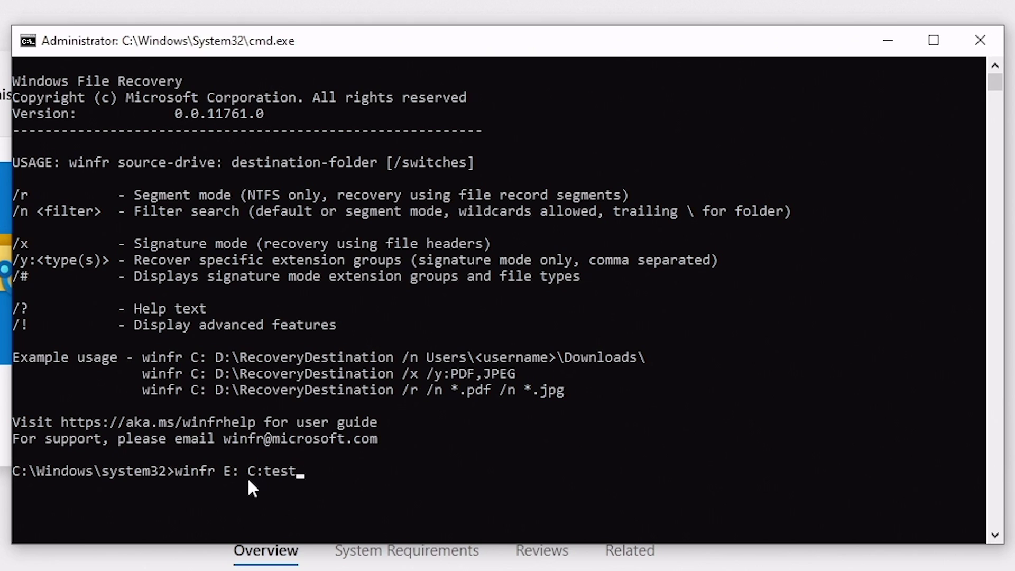
pyautogui.press('Left')
pyautogui.press('Left')
pyautogui.press('Left')
pyautogui.press('Left')
pyautogui.write('\\')
pyautogui.press('End')
pyautogui.write('/')
pyautogui.write('x')
pyautogui.press('Return')
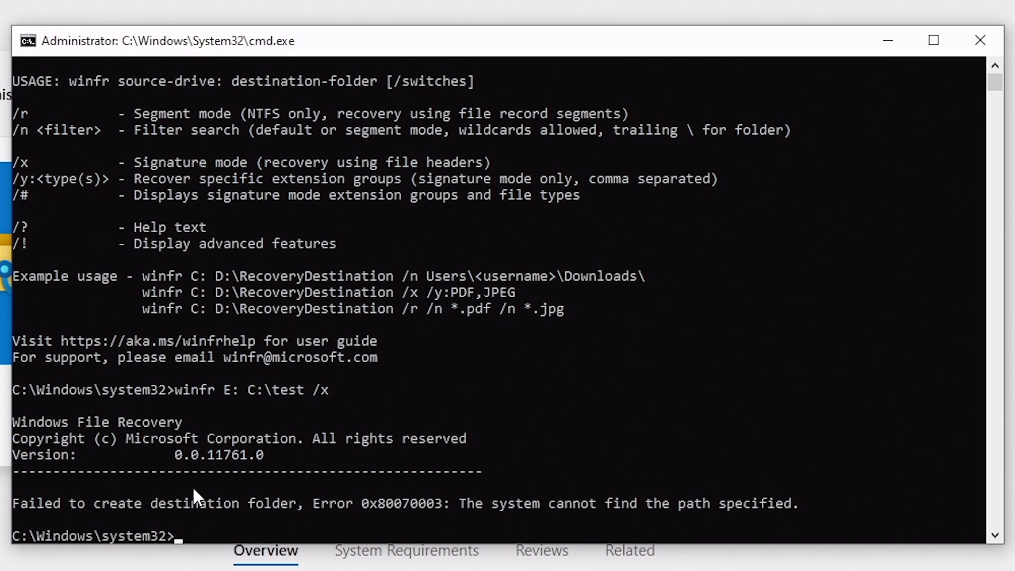
# Step: Recall the previous winfr command and change its destination folder to recovery
pyautogui.press('Up')
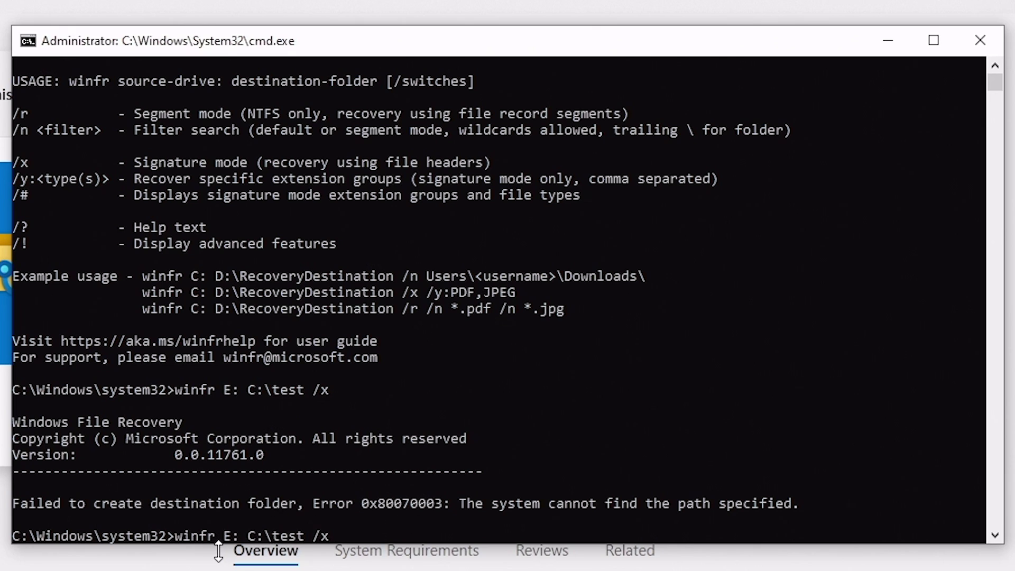
pyautogui.press('Left')
pyautogui.press('Left')
pyautogui.press('Left')
pyautogui.press('Left')
pyautogui.press('Delete')
pyautogui.press('Delete')
pyautogui.press('Delete')
pyautogui.press('BackSpace')
pyautogui.write('recovery')
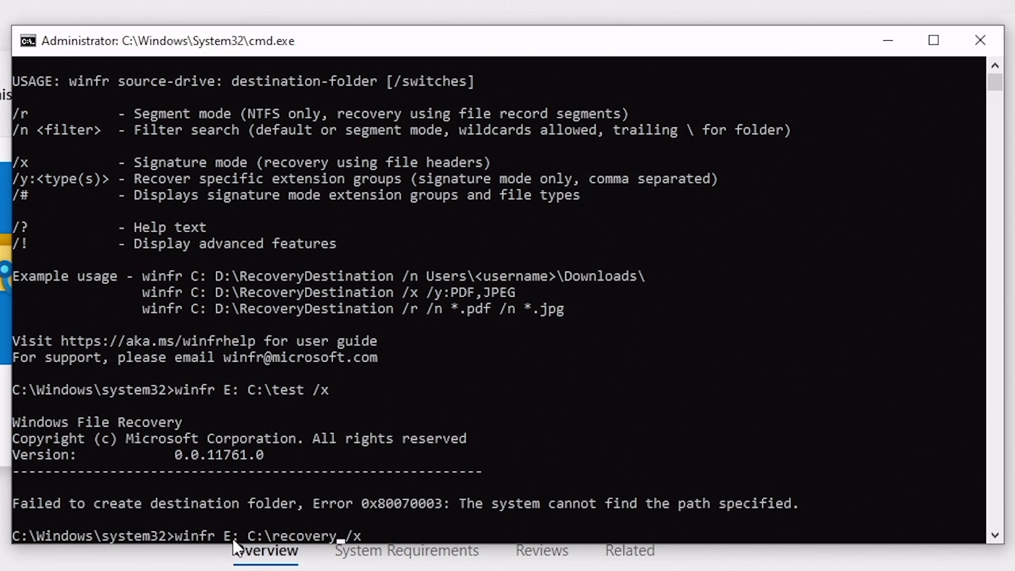
pyautogui.click(227, 536)
pyautogui.write('e')
pyautogui.click(232, 535)
# Step: Correct the command line to winfr e: c:\recovery /x and run it
pyautogui.press('BackSpace')
pyautogui.press('BackSpace')
pyautogui.press('BackSpace')
pyautogui.press('BackSpace')
pyautogui.press('BackSpace')
pyautogui.press('BackSpace')
pyautogui.press('BackSpace')
pyautogui.press('BackSpace')
pyautogui.press('BackSpace')
pyautogui.press('BackSpace')
pyautogui.press('BackSpace')
pyautogui.press('BackSpace')
pyautogui.press('BackSpace')
pyautogui.press('BackSpace')
pyautogui.press('BackSpace')
pyautogui.press('Delete')
pyautogui.press('Delete')
pyautogui.press('Delete')
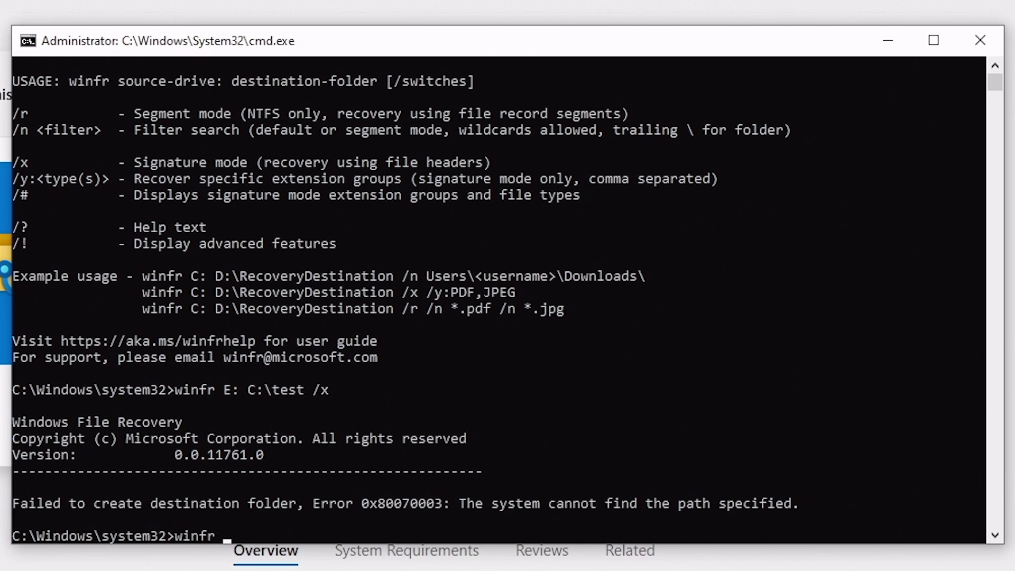
pyautogui.write('e: ')
pyautogui.write('c')
pyautogui.write(':\re')
pyautogui.write('vocer')
pyautogui.press('BackSpace')
pyautogui.press('BackSpace')
pyautogui.press('BackSpace')
pyautogui.press('BackSpace')
pyautogui.press('BackSpace')
pyautogui.write('cover')
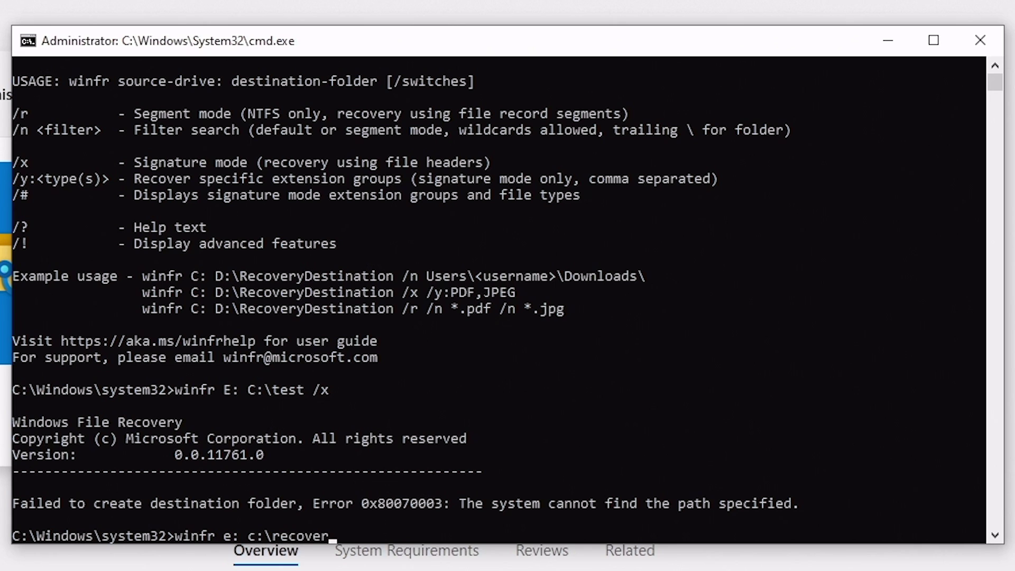
pyautogui.write('y /x')
pyautogui.press('Return')
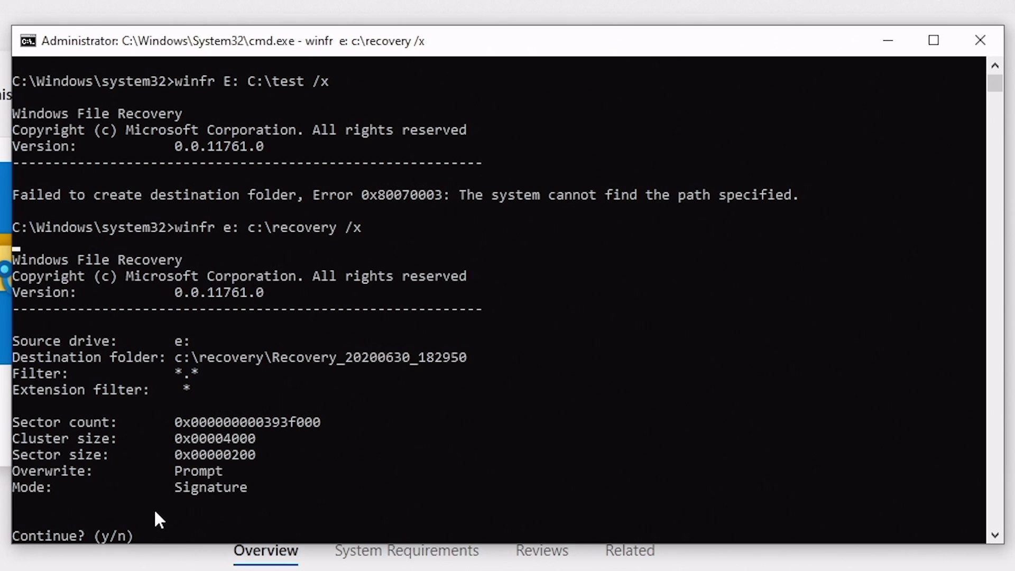
# Step: Confirm the scan with y, then answer y to view recovered files after reaching 100%
pyautogui.press('y')
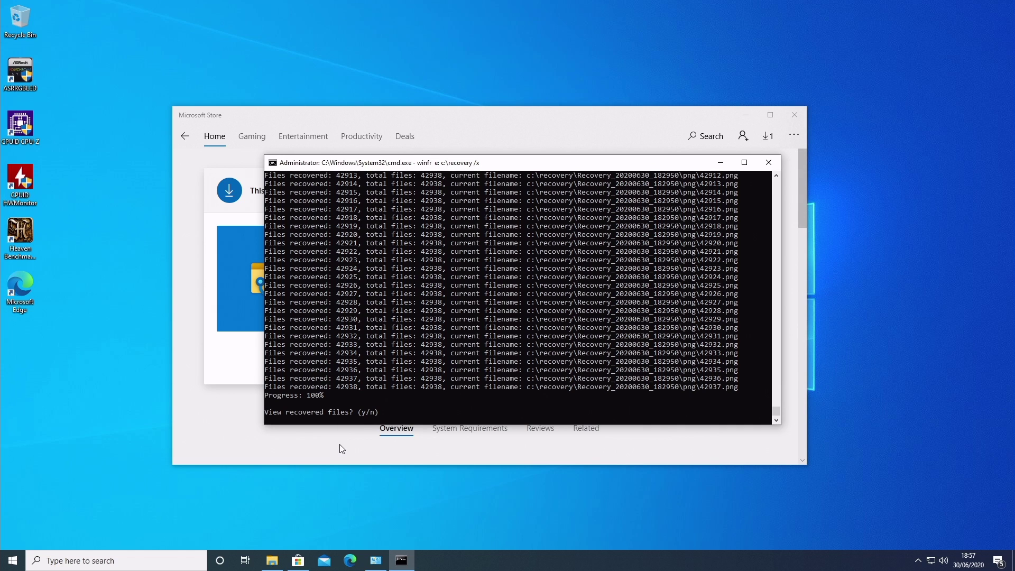
pyautogui.write('y')
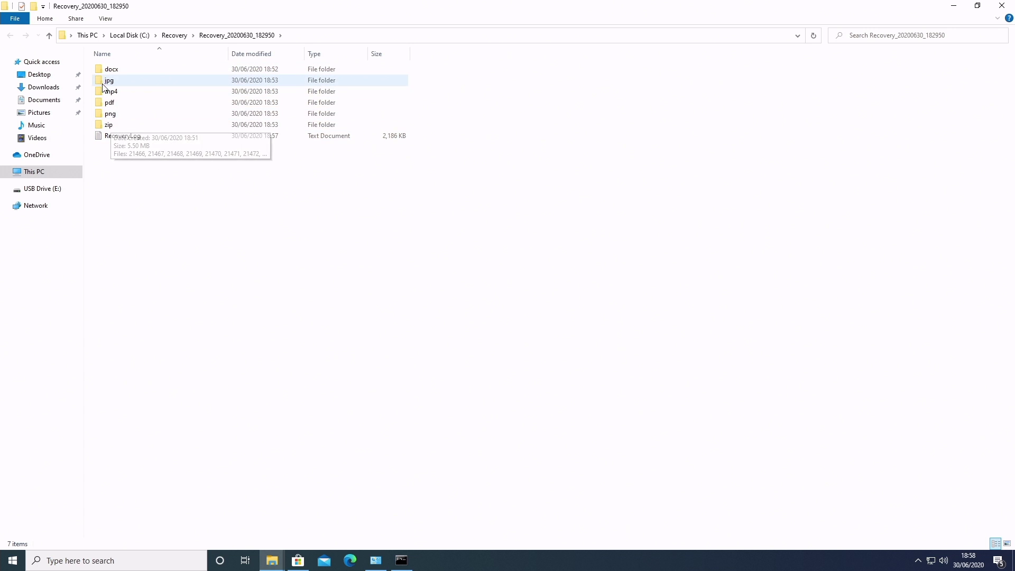
# Step: Check the details of RecoveryLog and the 3.67 MB docx folder in Recovery_20200630_182950
pyautogui.moveTo(122, 139)
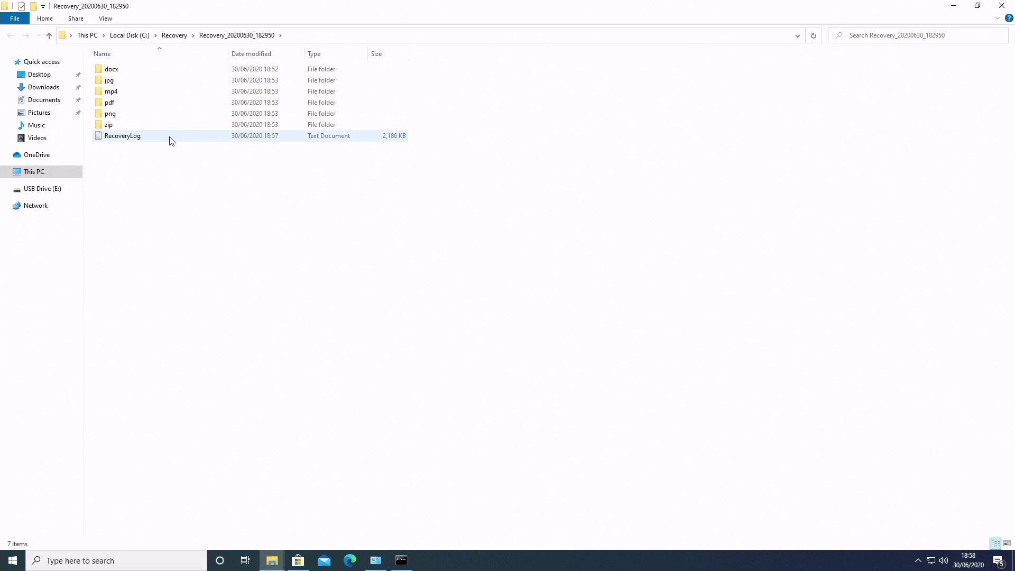
pyautogui.moveTo(102, 74)
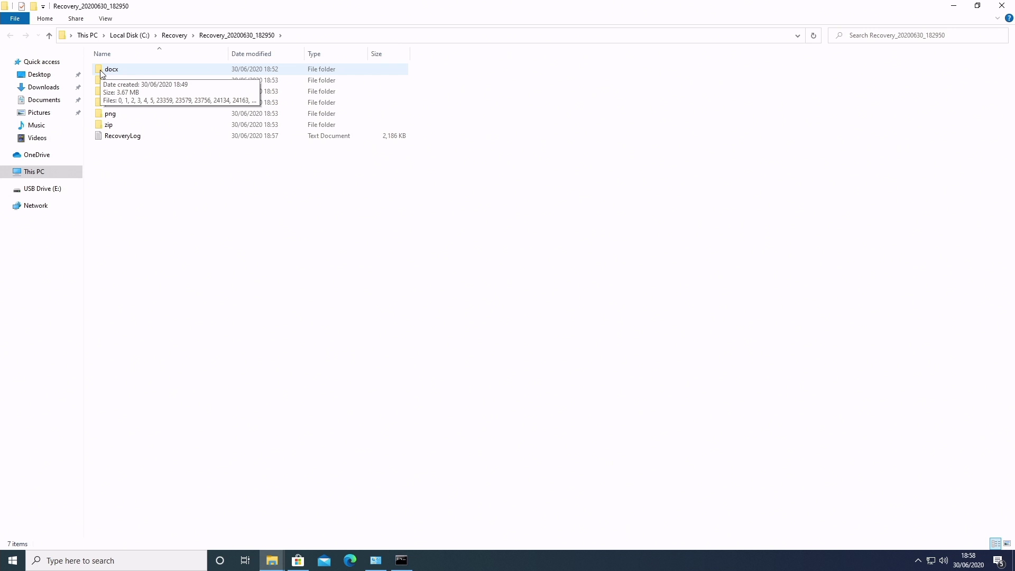
# Step: In the docx folder, view document 24134 in WordPad, close it, then open document 4
pyautogui.doubleClick(101, 72)
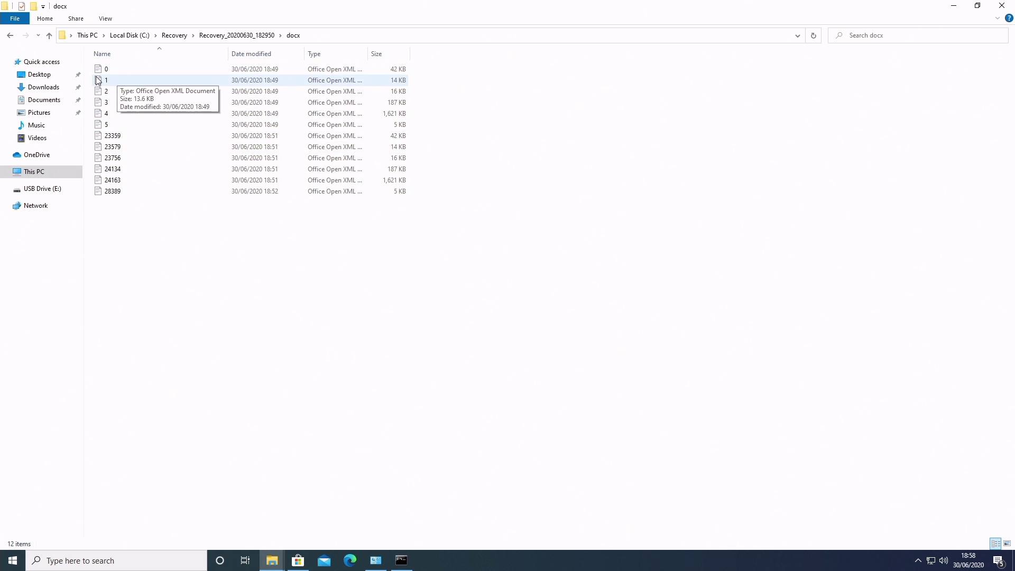
pyautogui.doubleClick(100, 168)
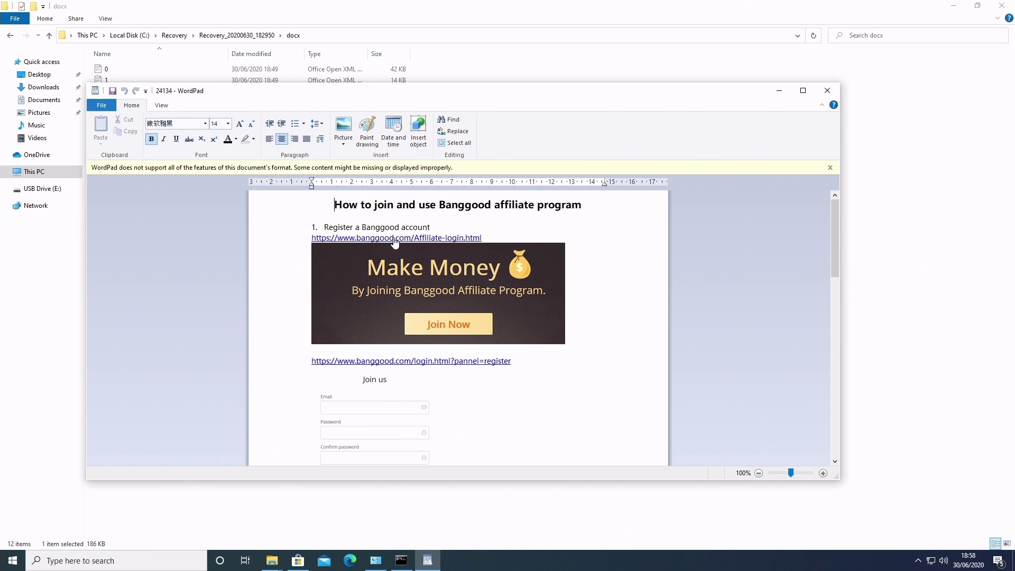
pyautogui.click(828, 91)
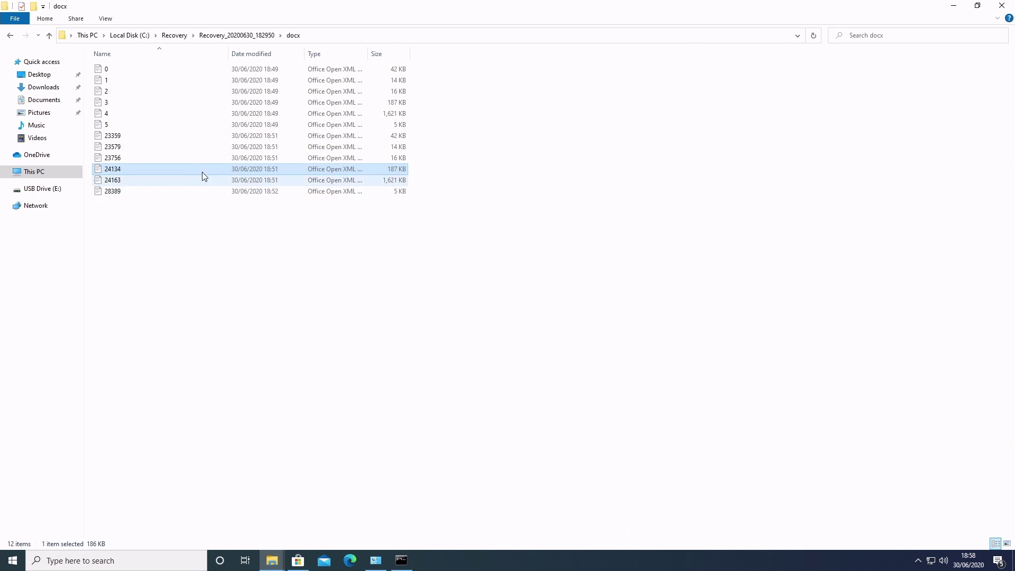
pyautogui.doubleClick(116, 114)
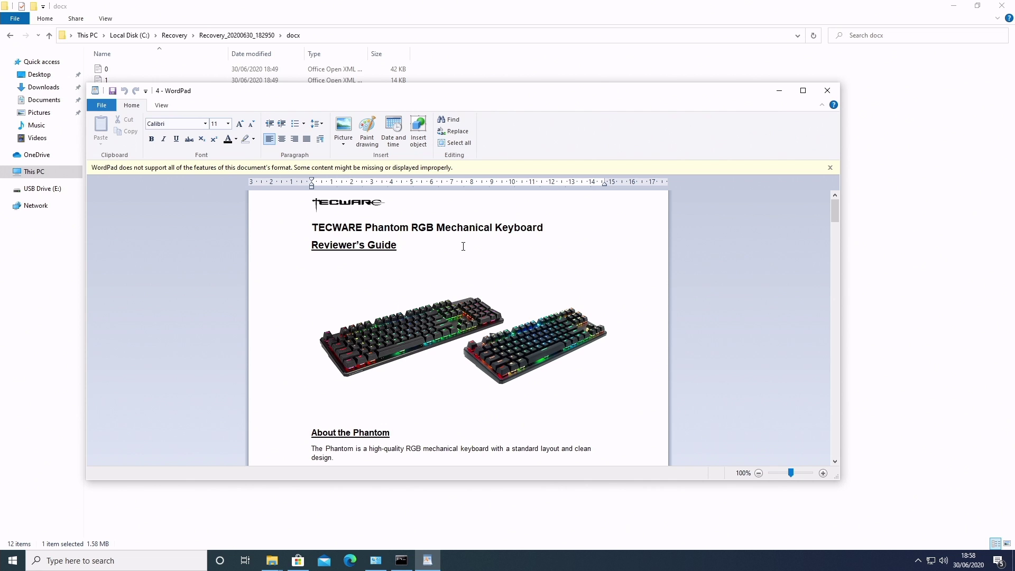
# Step: Close the reviewer's guide and browse the recovered jpg folder
pyautogui.click(828, 90)
pyautogui.click(50, 36)
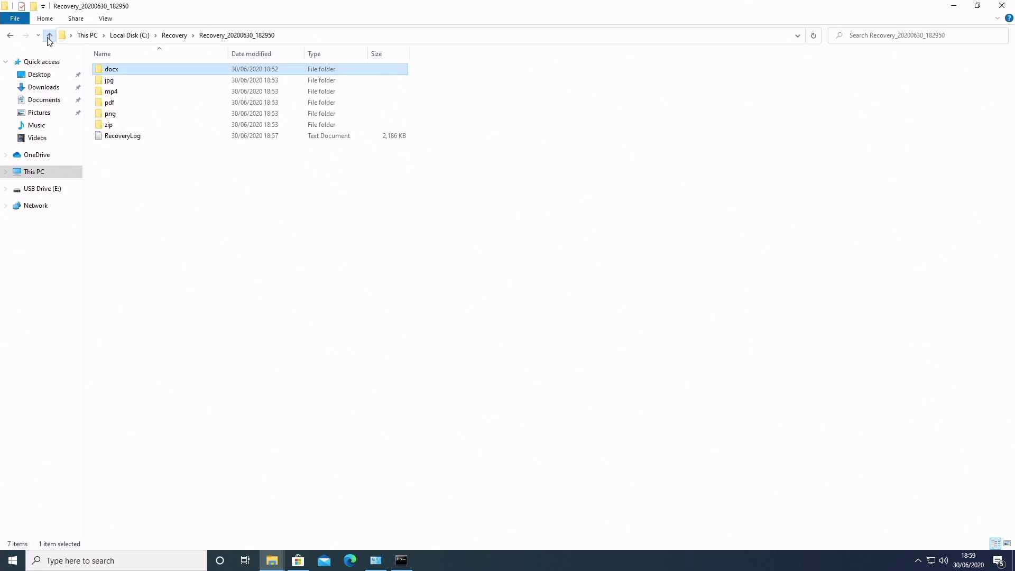
pyautogui.doubleClick(105, 82)
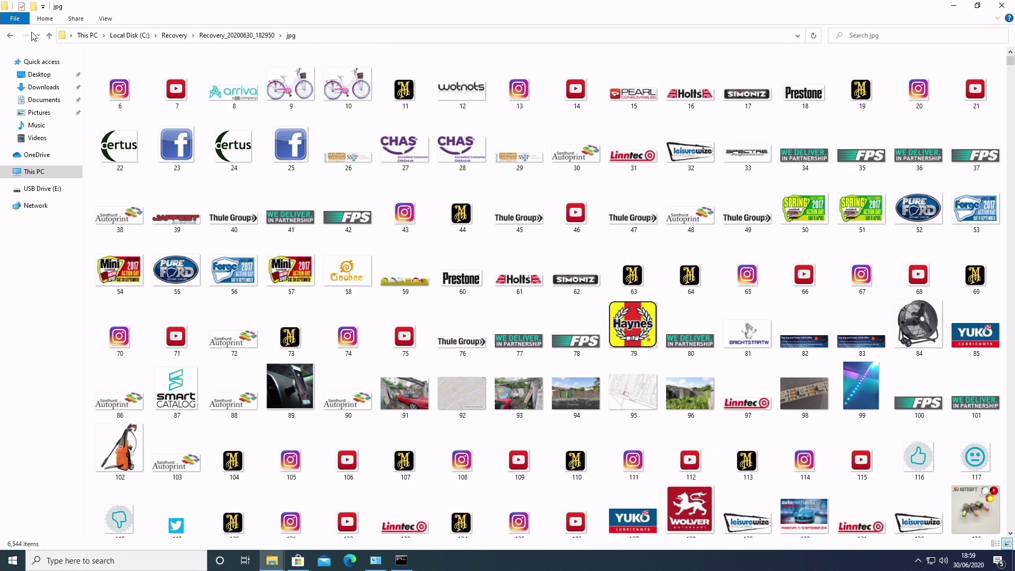
# Step: Open the mp4 folder and scroll through its 483 video thumbnails
pyautogui.click(50, 37)
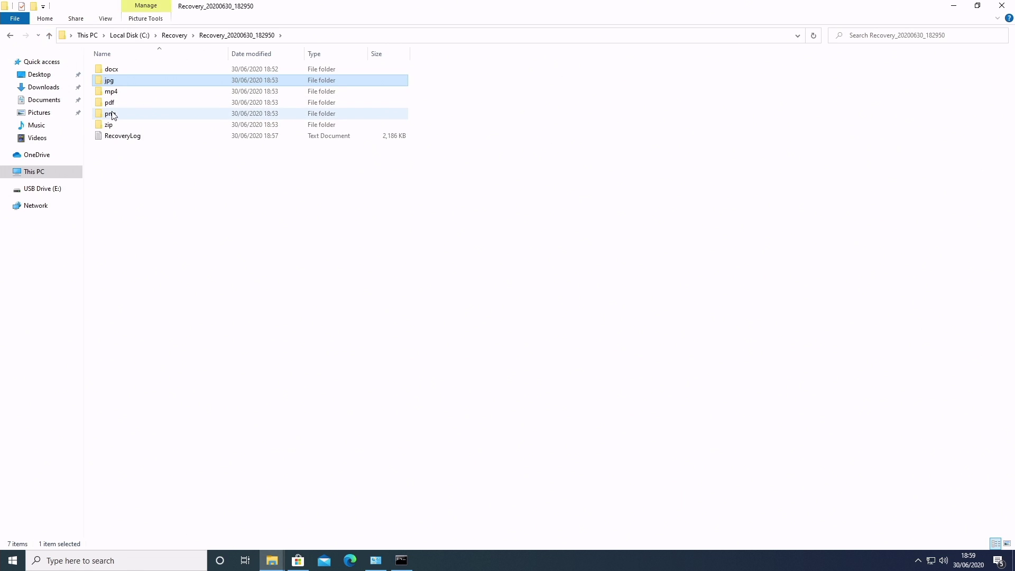
pyautogui.doubleClick(109, 92)
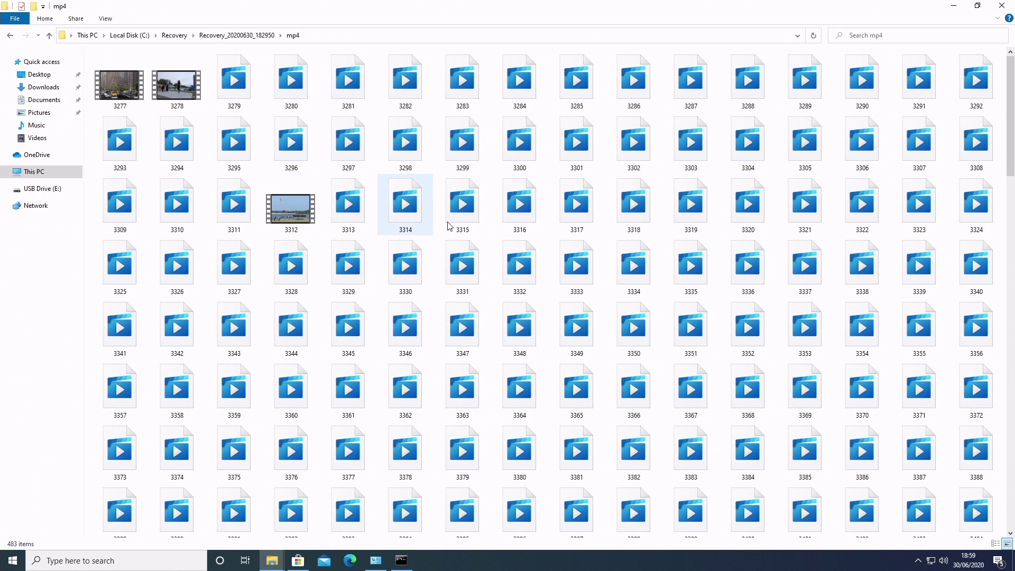
pyautogui.scroll(-15, 557, 321)
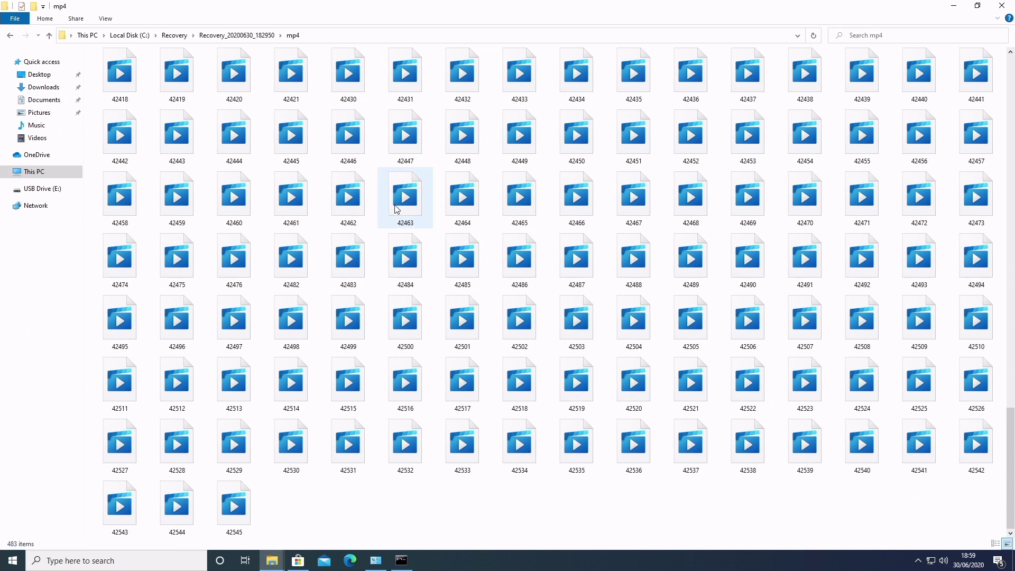
pyautogui.scroll(18, 579, 317)
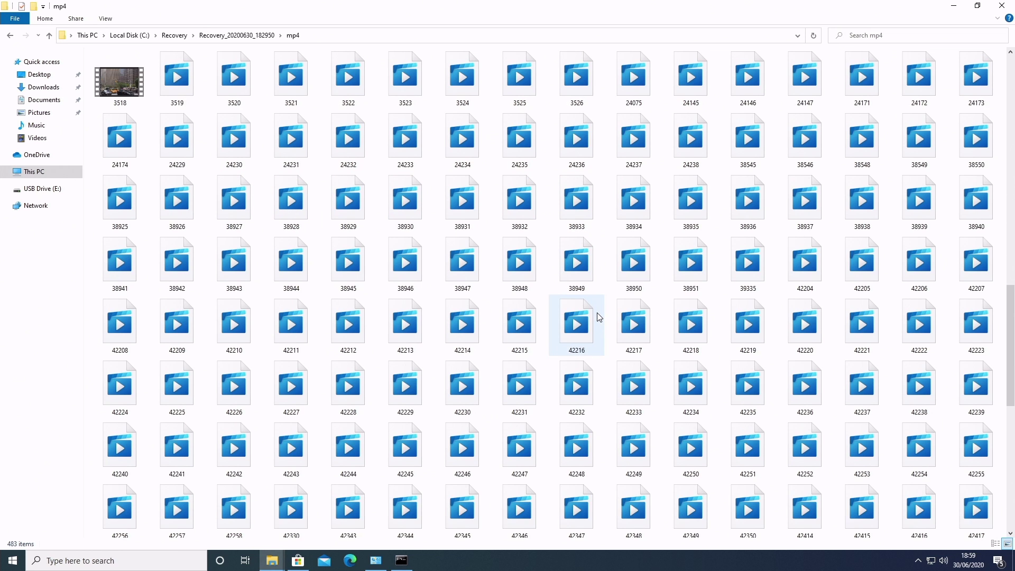
pyautogui.scroll(-4, 597, 316)
pyautogui.scroll(-12, 598, 316)
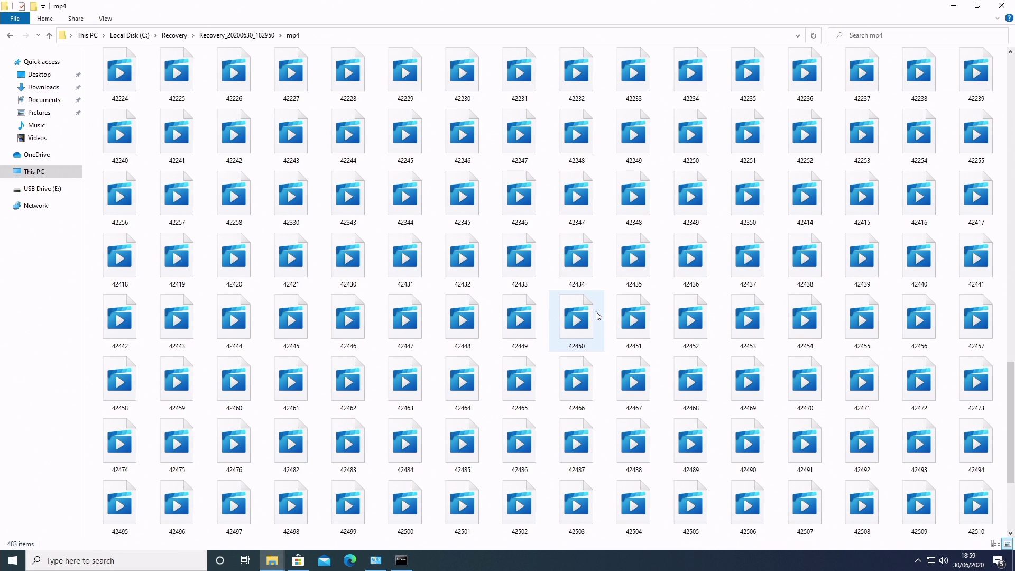
pyautogui.scroll(5, 598, 316)
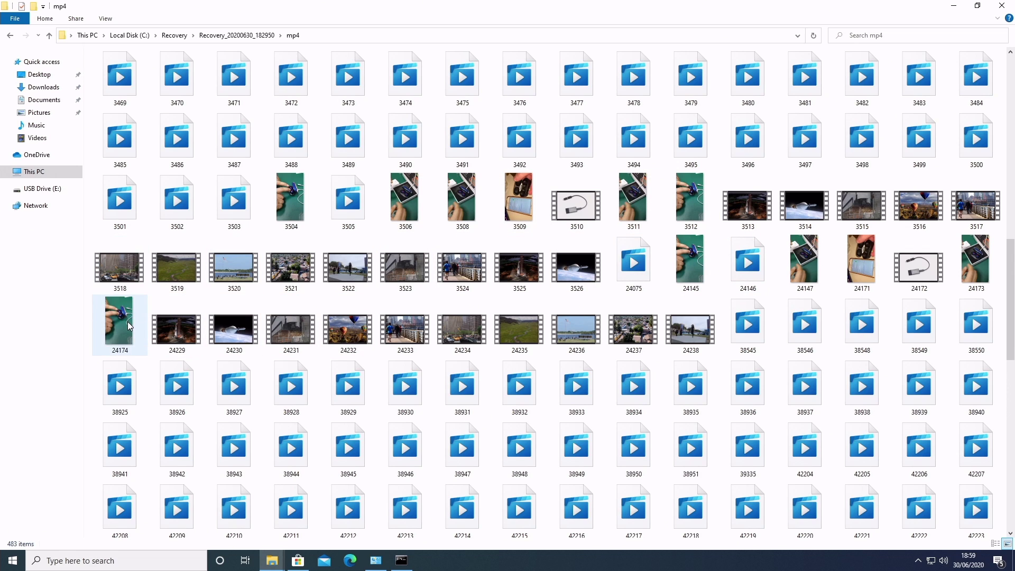
# Step: Play recovered video 3518, close it, then play the hot-air balloon video 3516
pyautogui.doubleClick(116, 279)
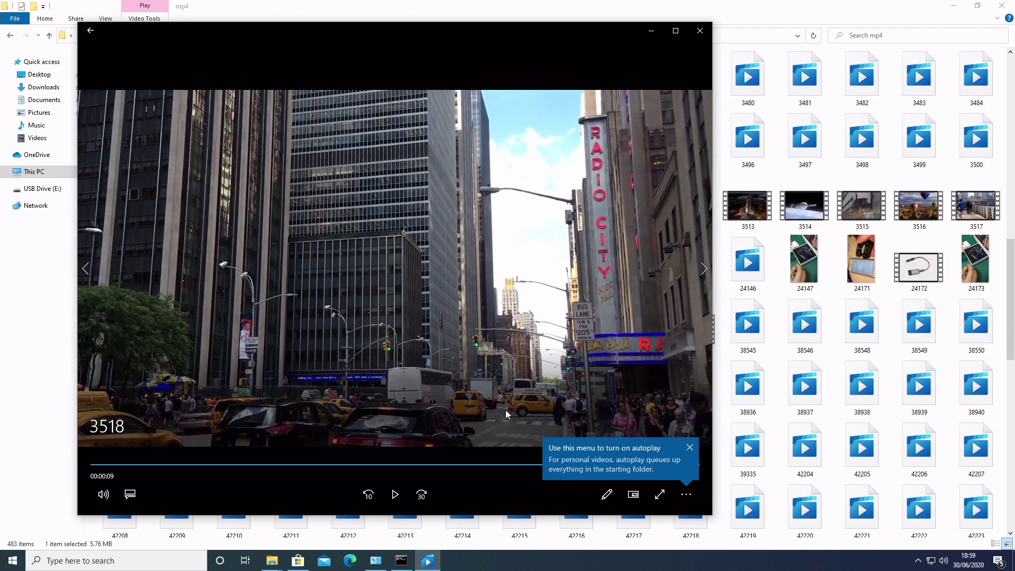
pyautogui.click(700, 30)
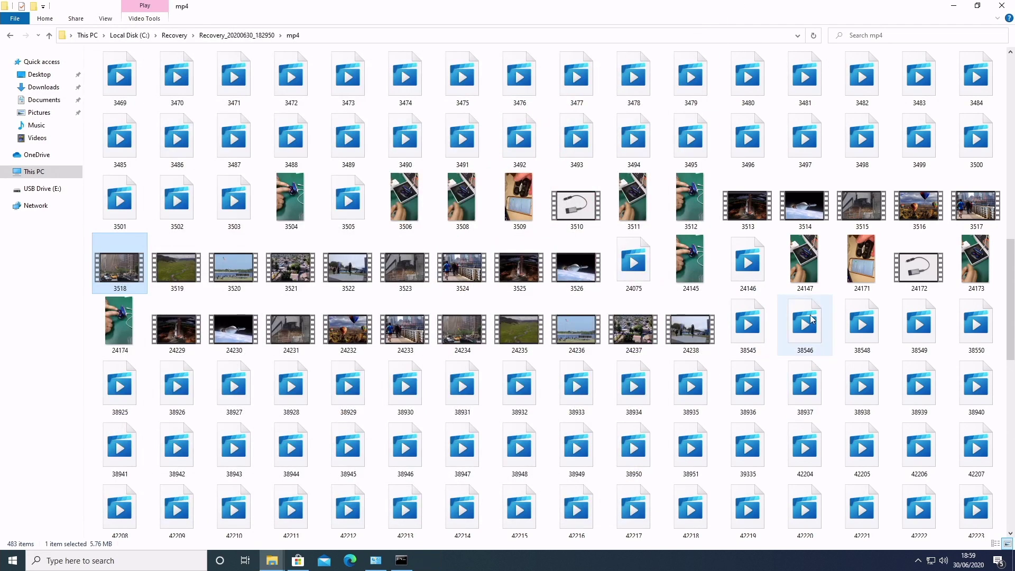
pyautogui.doubleClick(932, 208)
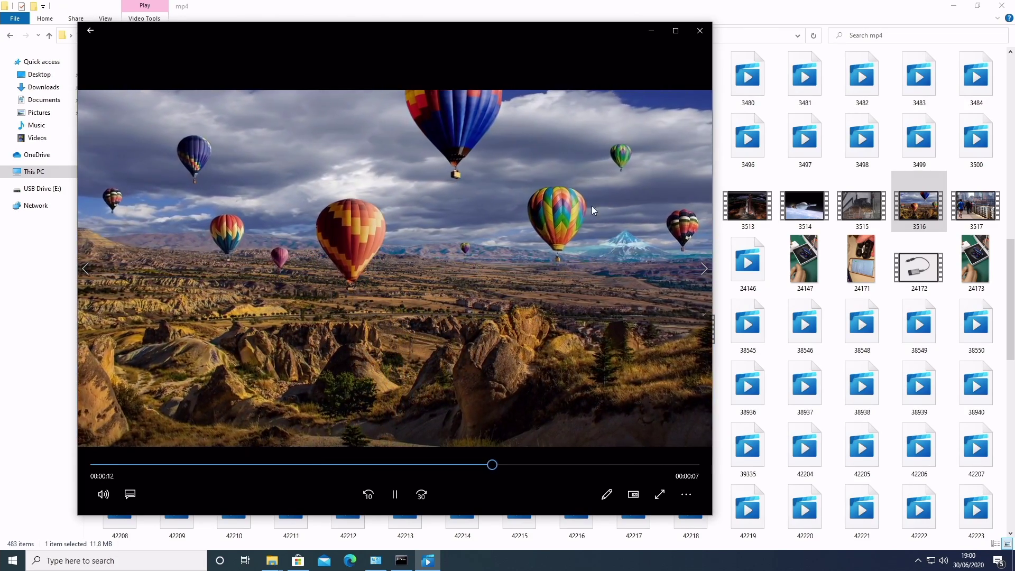
pyautogui.click(700, 31)
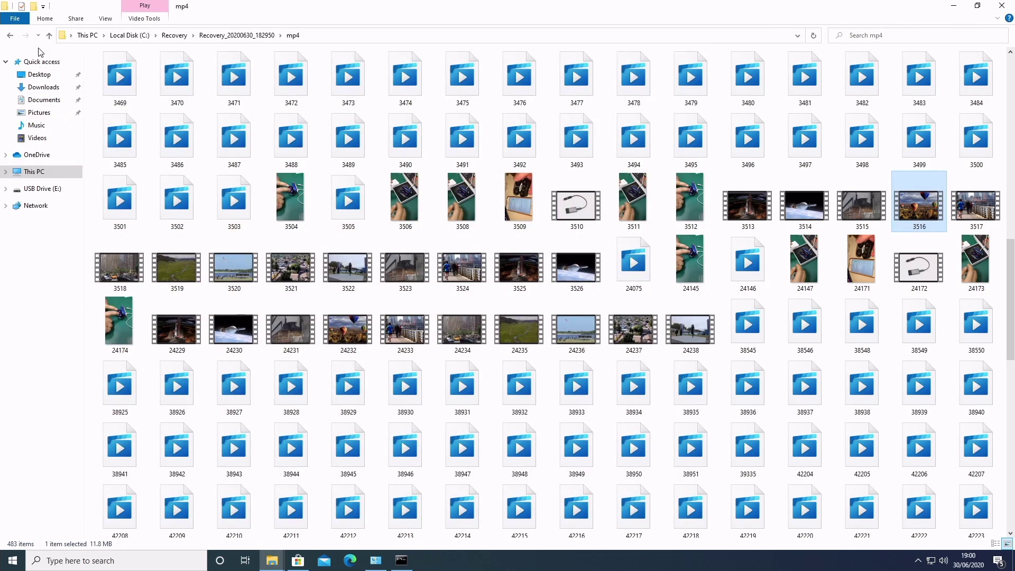
pyautogui.click(49, 35)
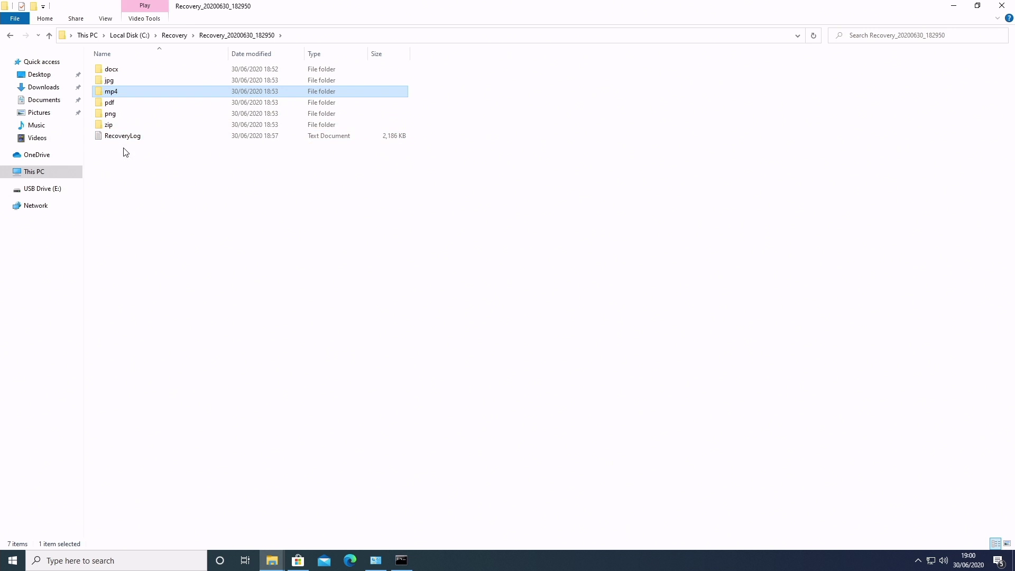
pyautogui.moveTo(122, 145)
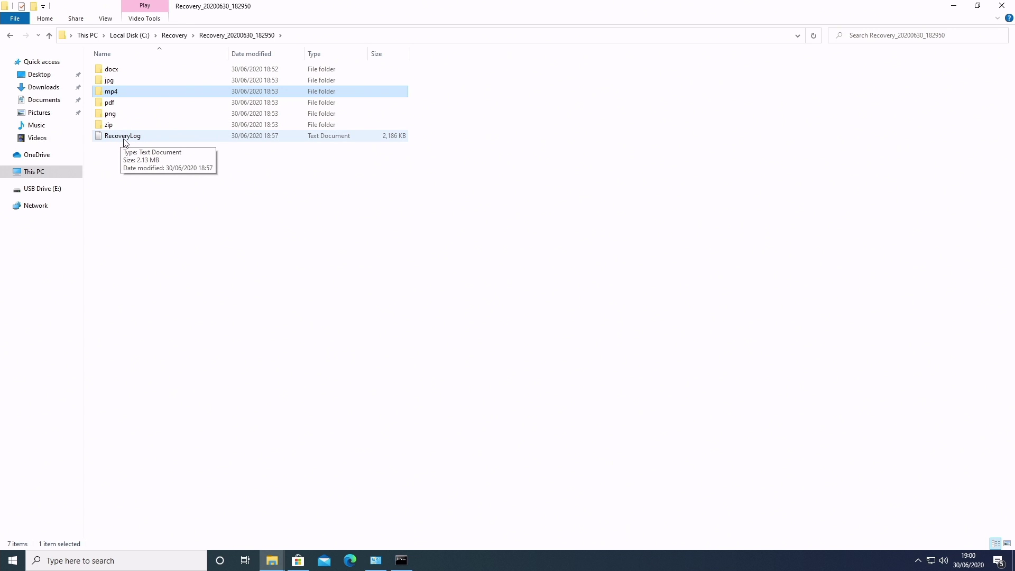
pyautogui.moveTo(396, 155); pyautogui.dragTo(111, 65)
pyautogui.rightClick(111, 65)
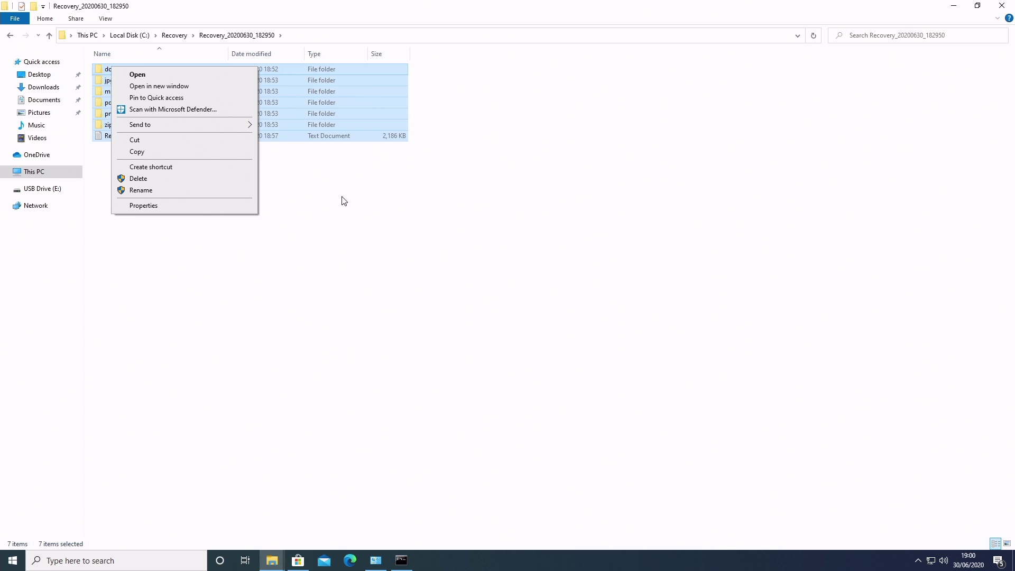
pyautogui.click(352, 175)
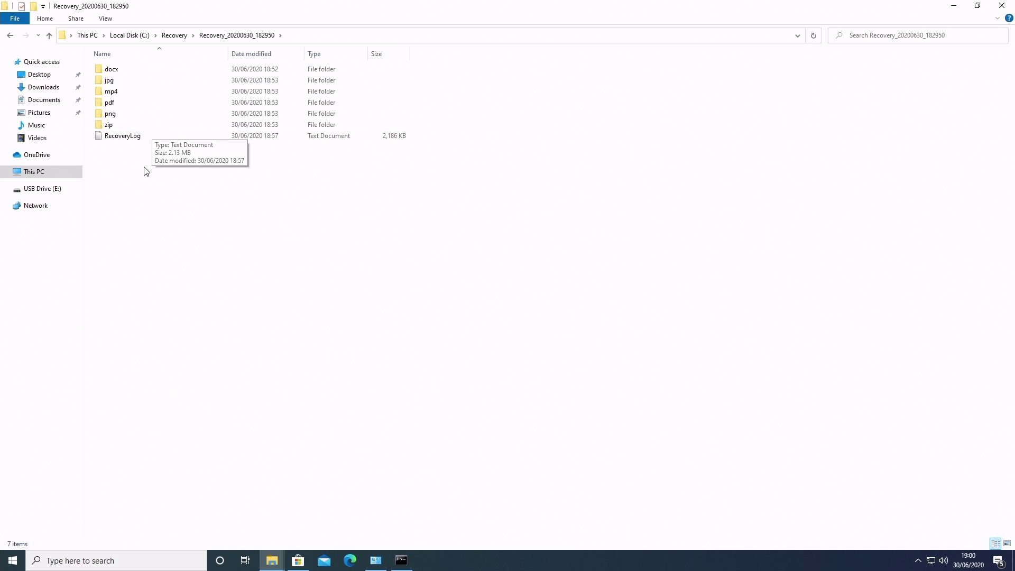
# Step: Close Explorer and Command Prompt, then open Local Disk (C:) in a new File Explorer window
pyautogui.click(992, 4)
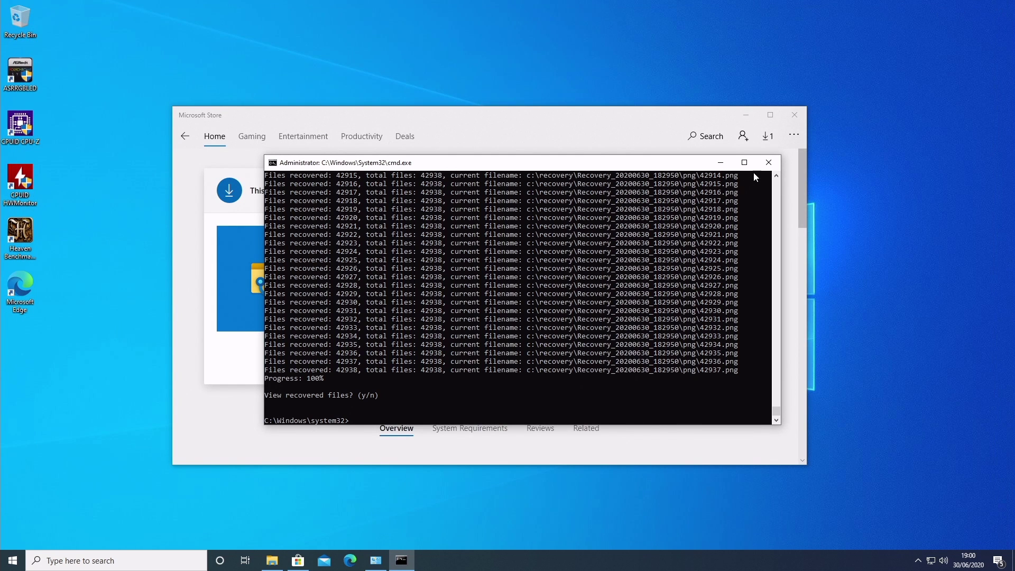
pyautogui.click(769, 162)
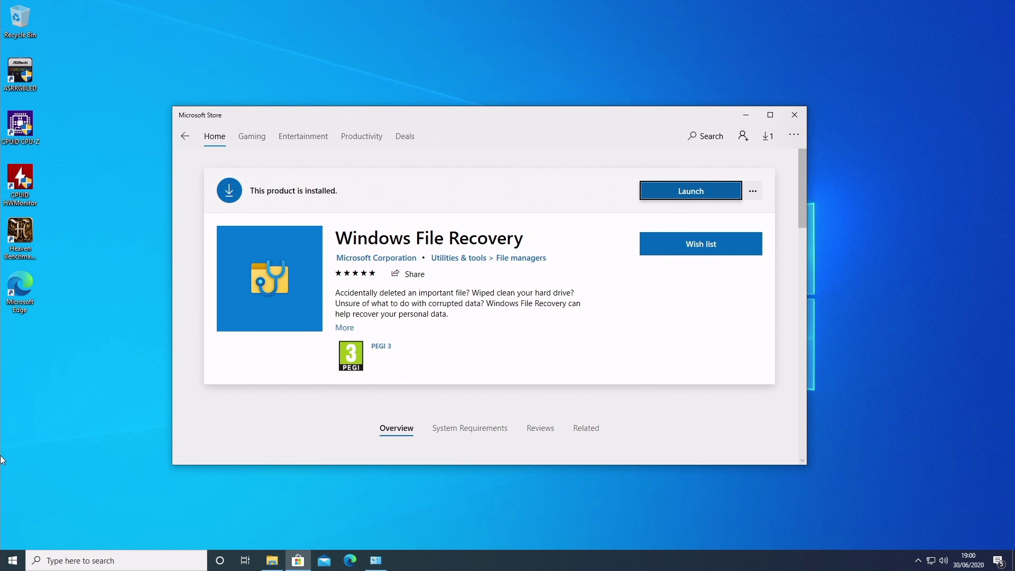
pyautogui.click(272, 560)
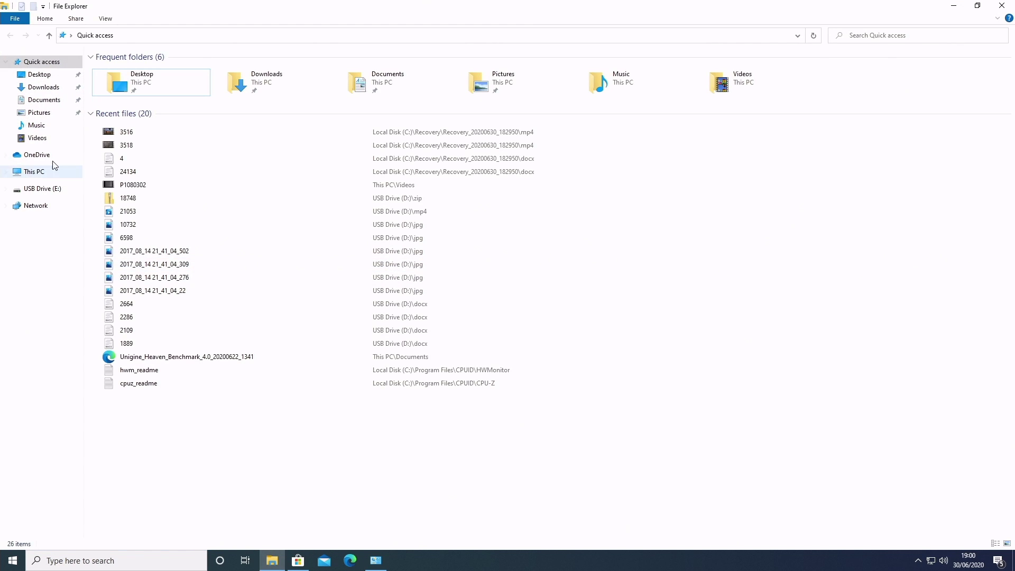
pyautogui.click(33, 174)
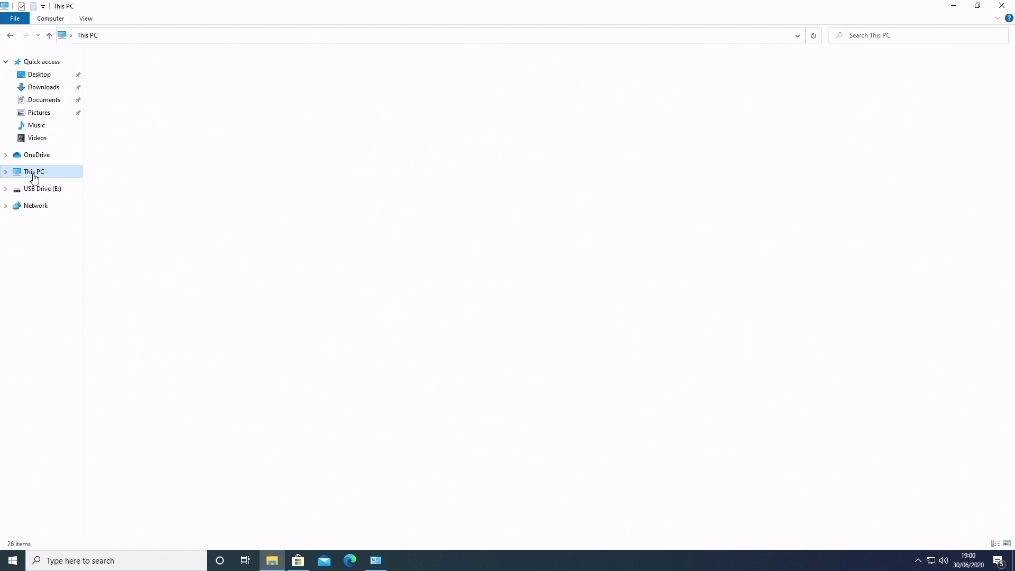
pyautogui.doubleClick(129, 161)
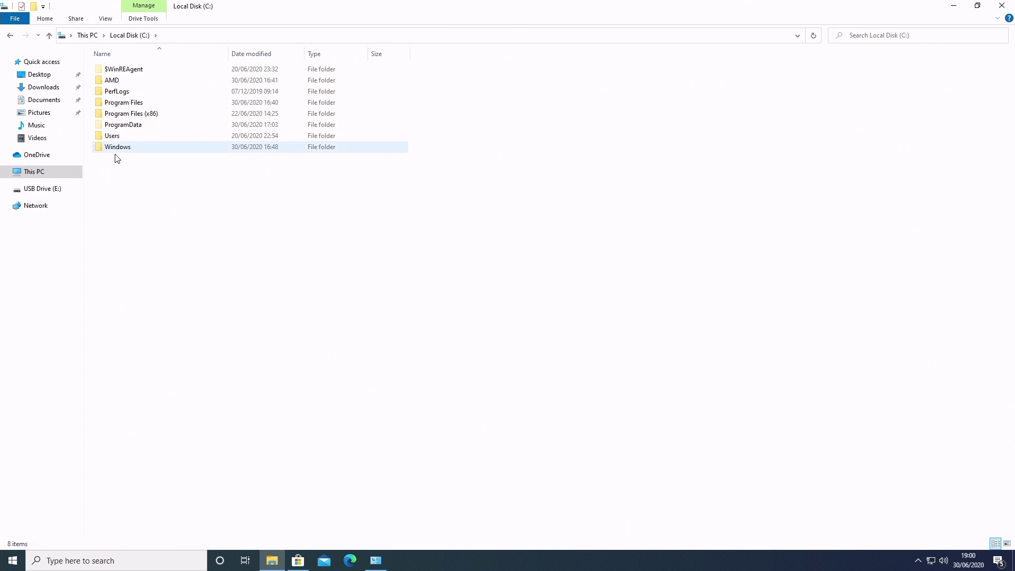
pyautogui.click(106, 19)
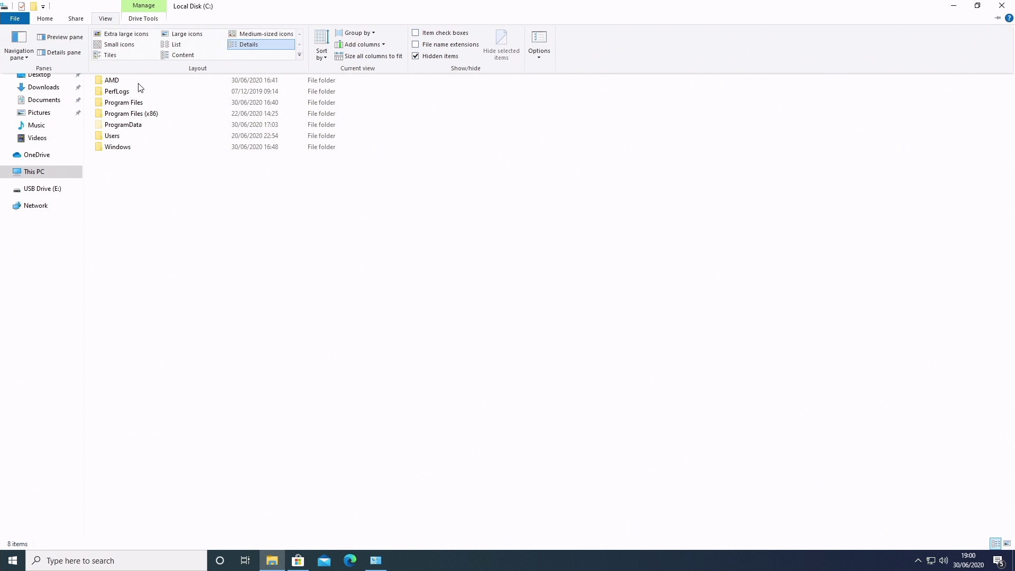
pyautogui.click(45, 19)
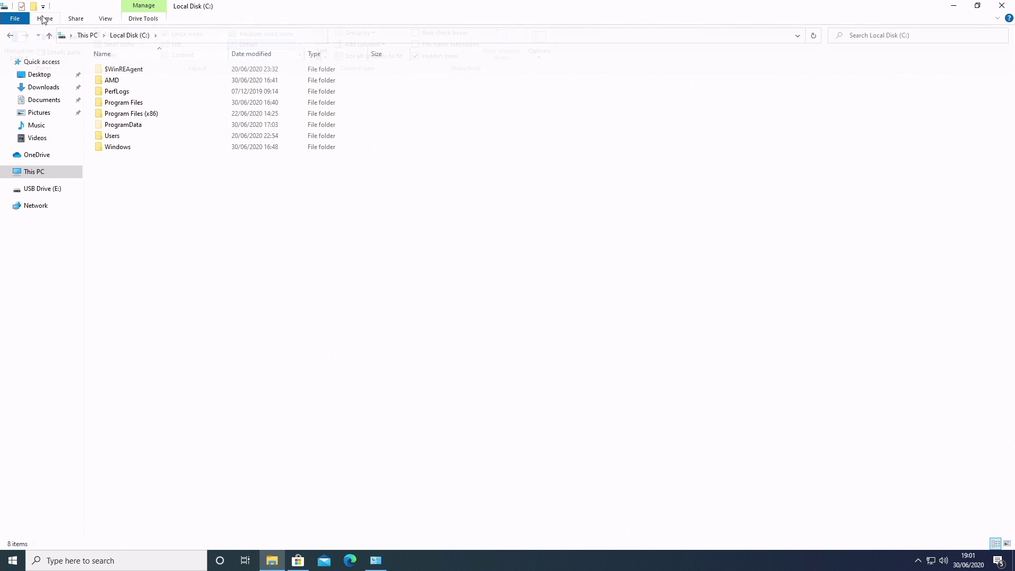
# Step: Search Local Disk (C:) for 'recovery' and open the Recovery_20200630_182950 result
pyautogui.click(877, 41)
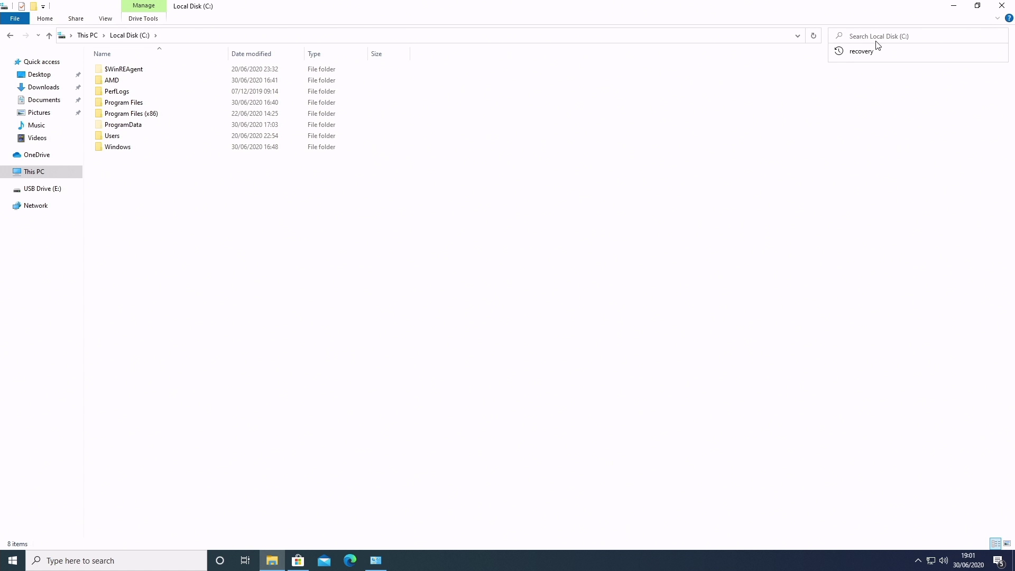
pyautogui.write('re')
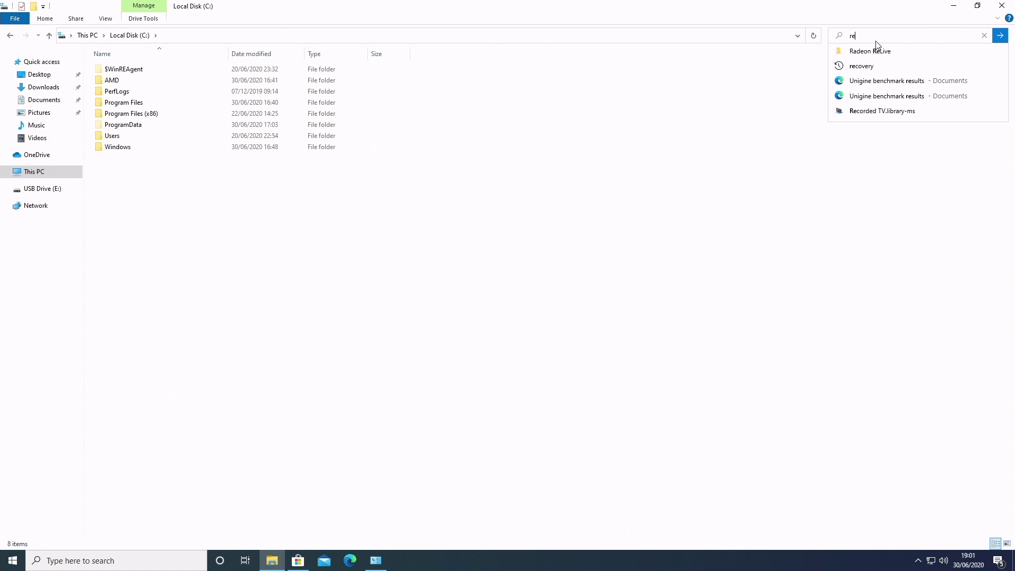
pyautogui.click(862, 65)
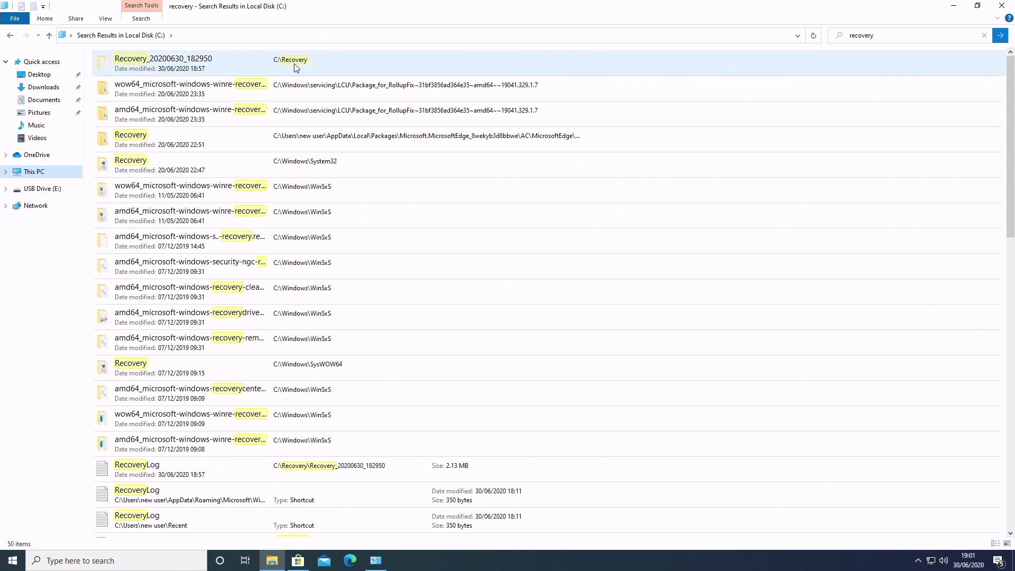
pyautogui.click(163, 66)
pyautogui.click(162, 66)
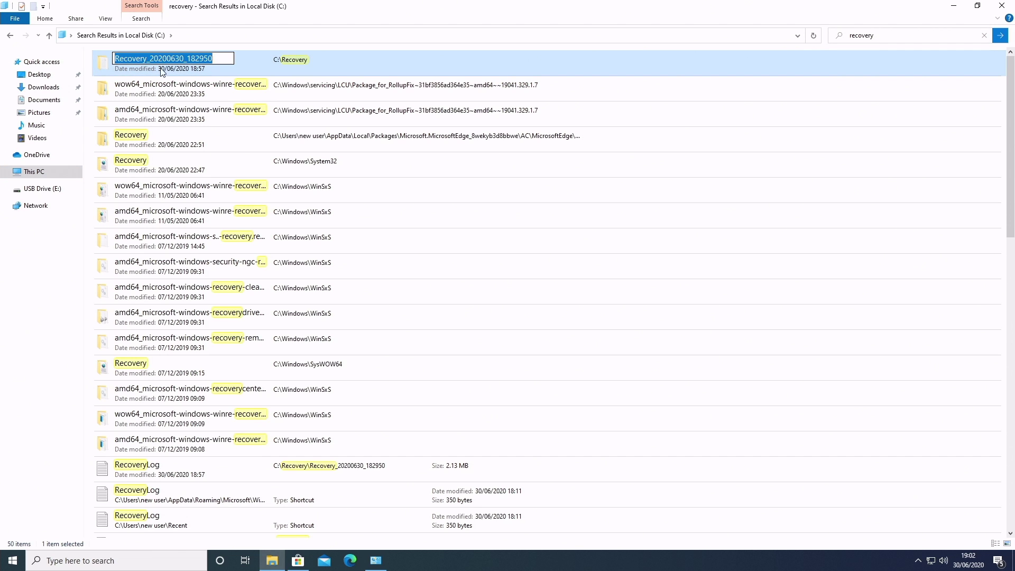
pyautogui.doubleClick(158, 72)
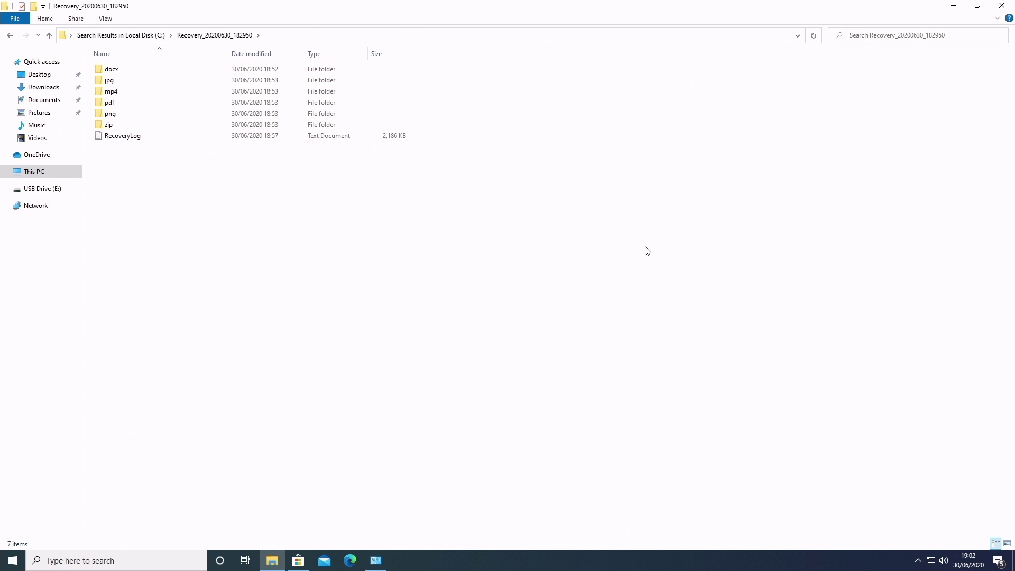
# Step: Minimize File Explorer to bring the installed Windows File Recovery Store page back into view
pyautogui.click(954, 6)
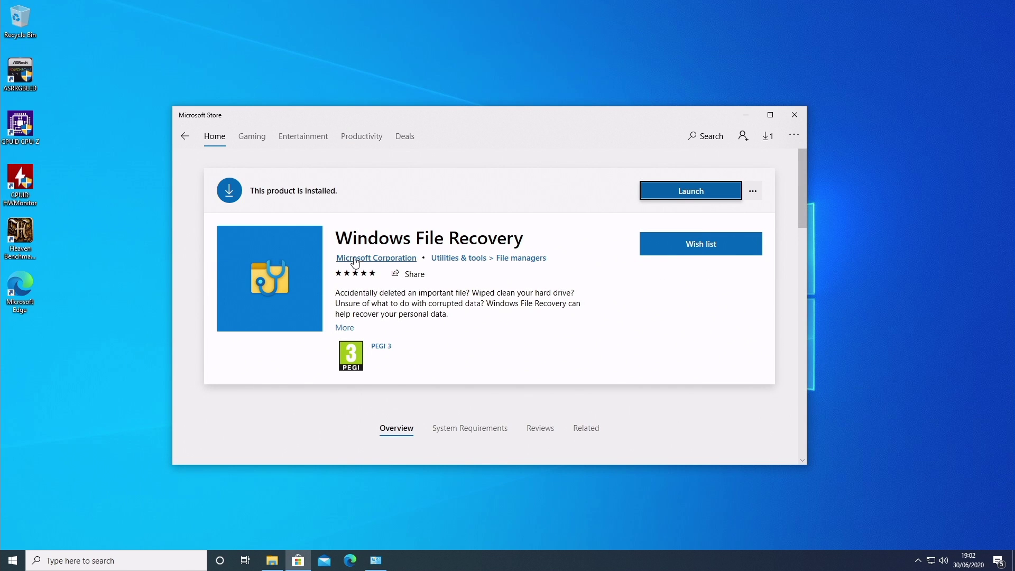